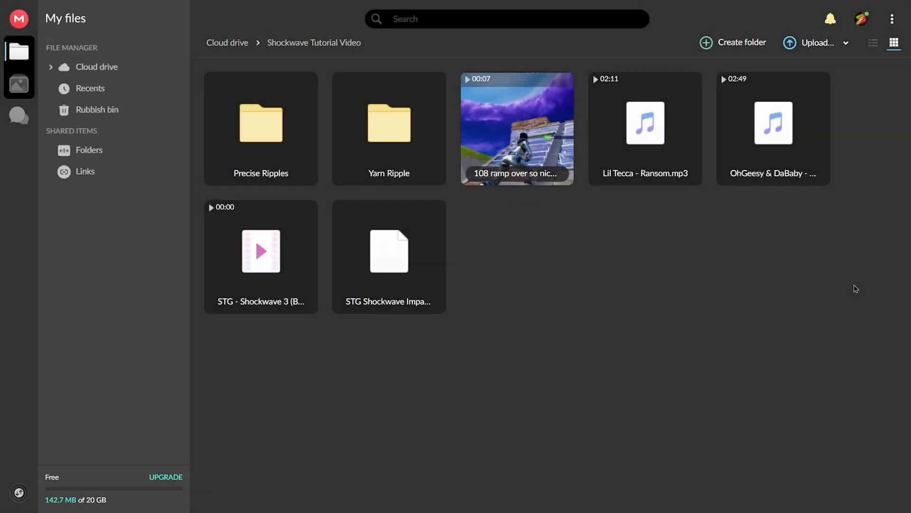
Step: Download all items from the Shockwave Tutorial Video cloud folder and extract Shockwave Tutorial Video.rar
left_click_drag(879, 379, 266, 113)
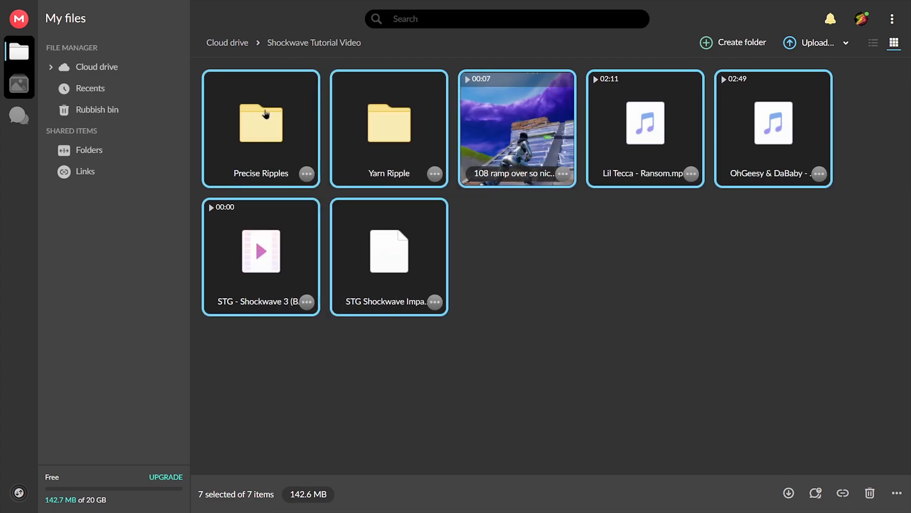
right_click(307, 95)
mouse_move(409, 109)
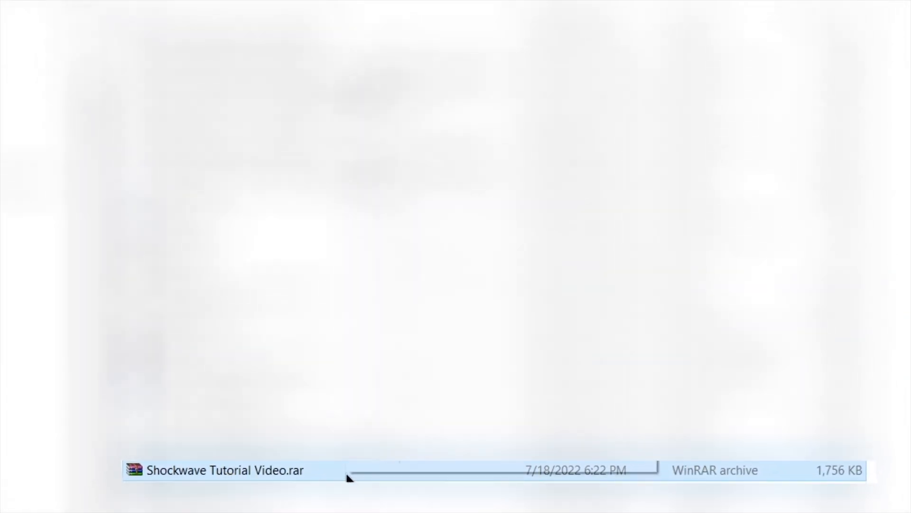
right_click(347, 471)
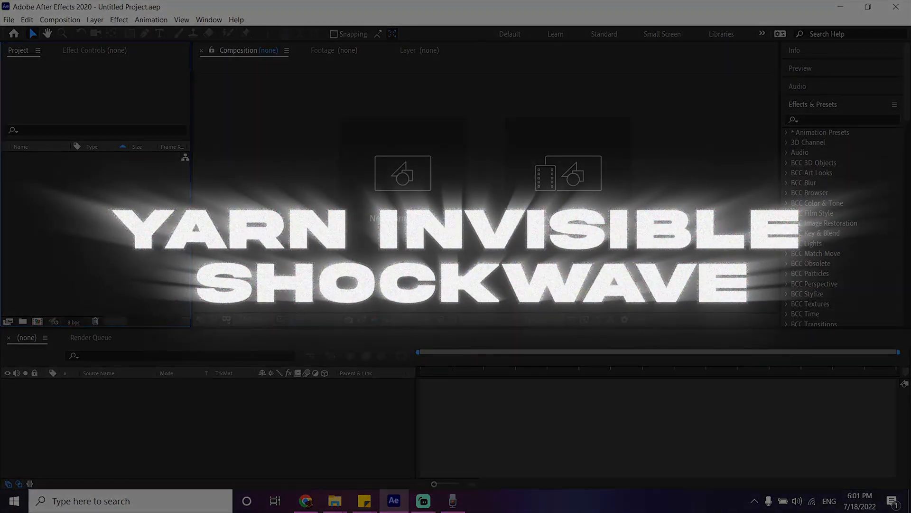
Step: In After Effects, create a 1920 × 1080, 60 fps composition and import the gameplay clip, both songs and the shockwave video
left_click(416, 221)
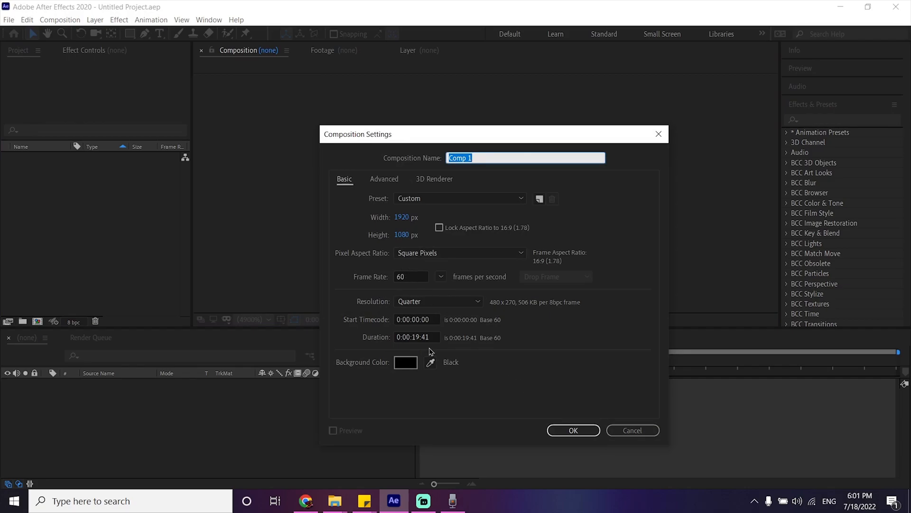
left_click(570, 433)
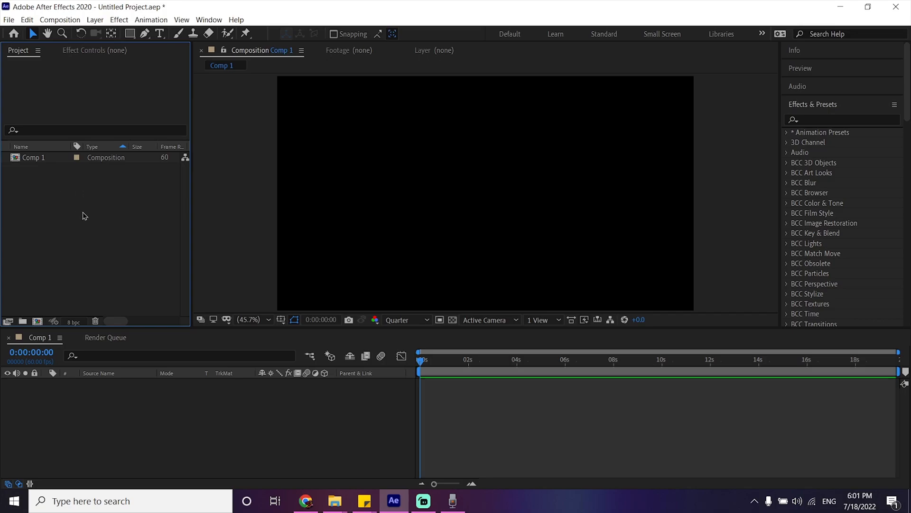
double_click(106, 223)
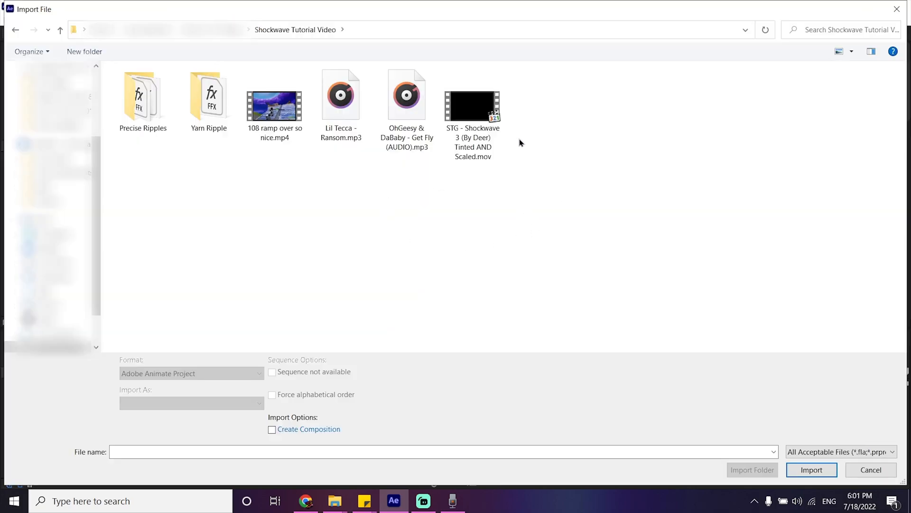
left_click_drag(536, 132, 270, 137)
left_click(818, 471)
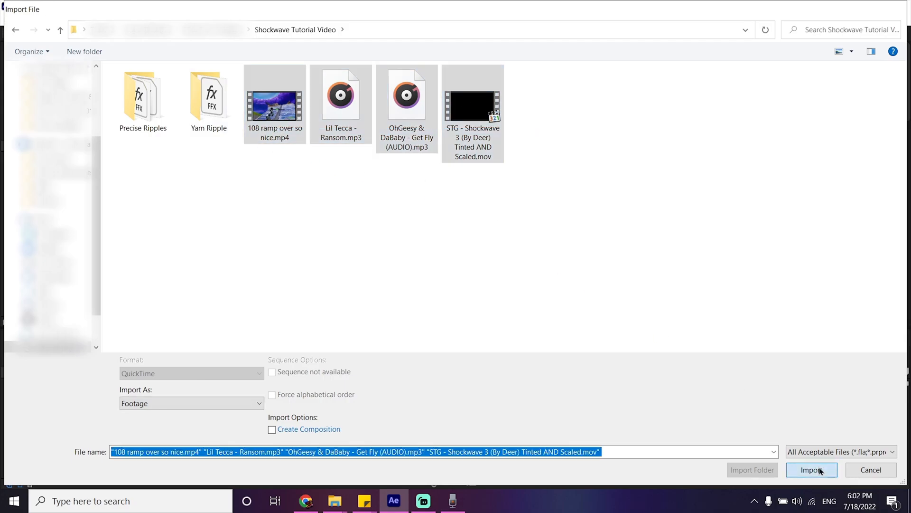
Step: Add the OhGeesy & DaBaby song to the timeline with its waveform shown and mark the drop at 0:00:11:47
left_click_drag(51, 190, 335, 439)
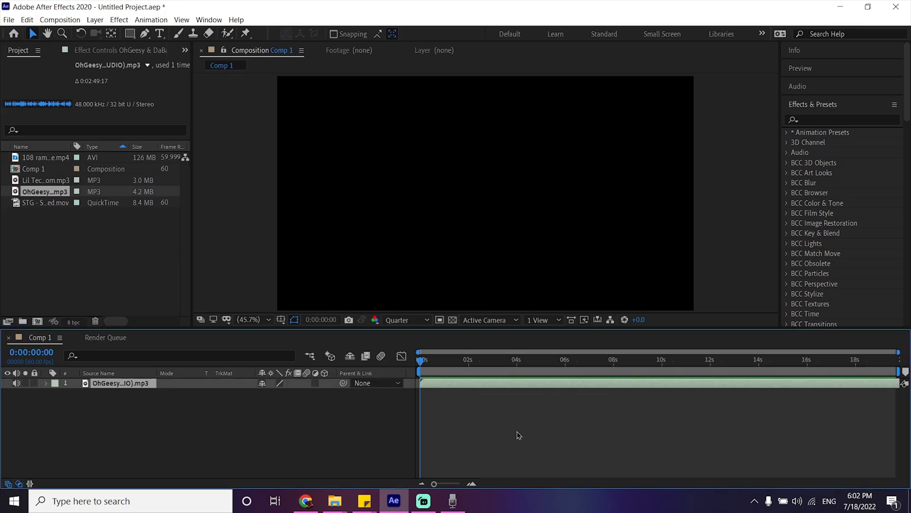
key("l")
key("l")
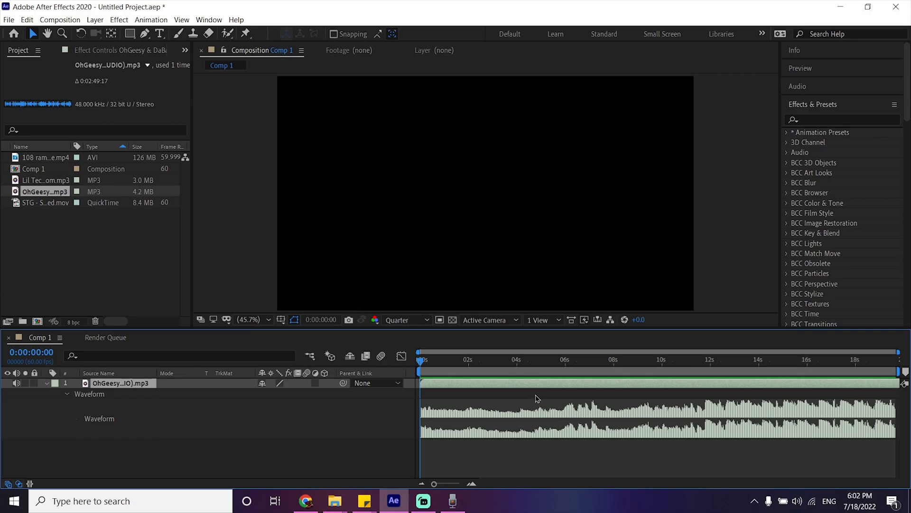
left_click(705, 369)
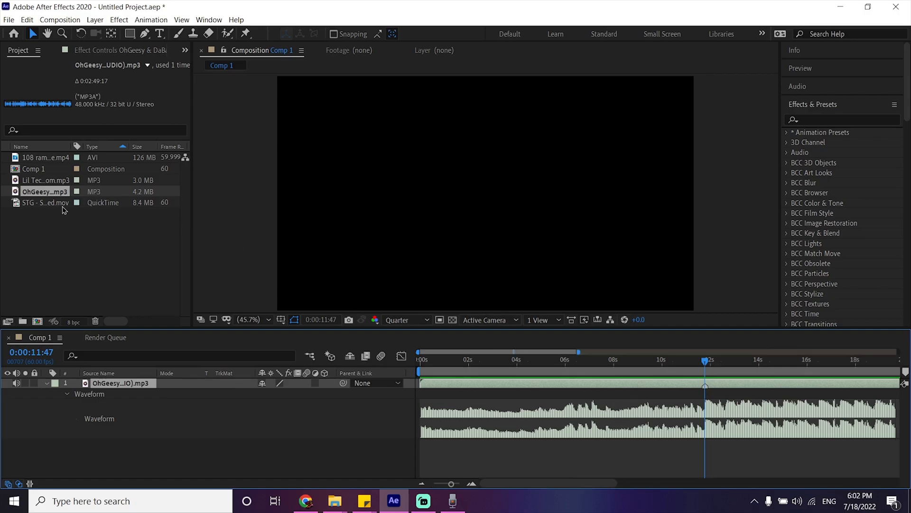
Step: Place the 108 ramp gameplay clip above the song and align its shot with the marker at 0:00:11:47
left_click_drag(451, 484, 430, 491)
left_click_drag(46, 159, 139, 384)
left_click_drag(468, 383, 519, 391)
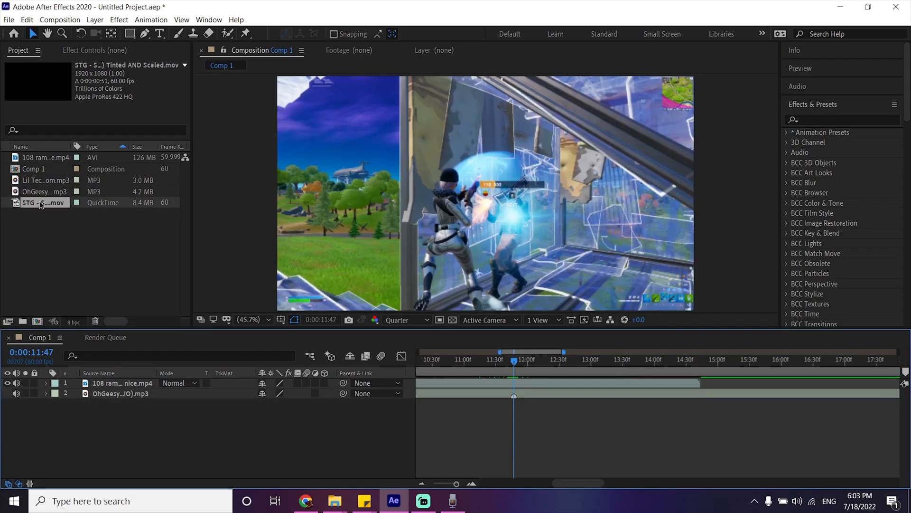
Step: Place the STG Shockwave video above the gameplay clip, starting at 0:00:11:47, and set its blending mode to Screen
left_click_drag(41, 205, 584, 388)
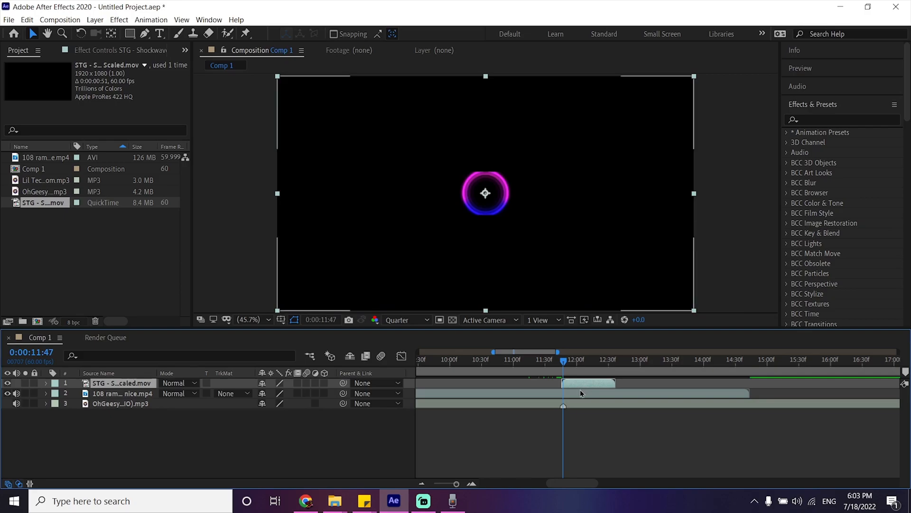
left_click(177, 383)
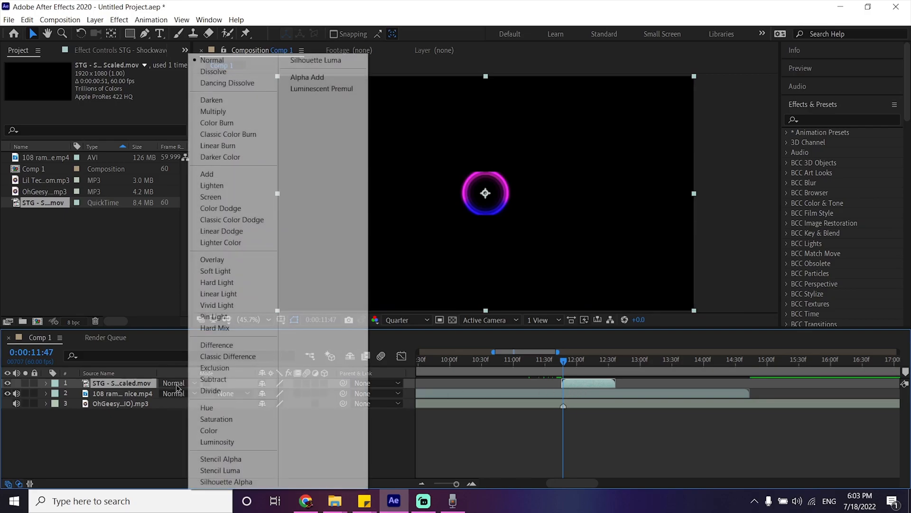
left_click(220, 196)
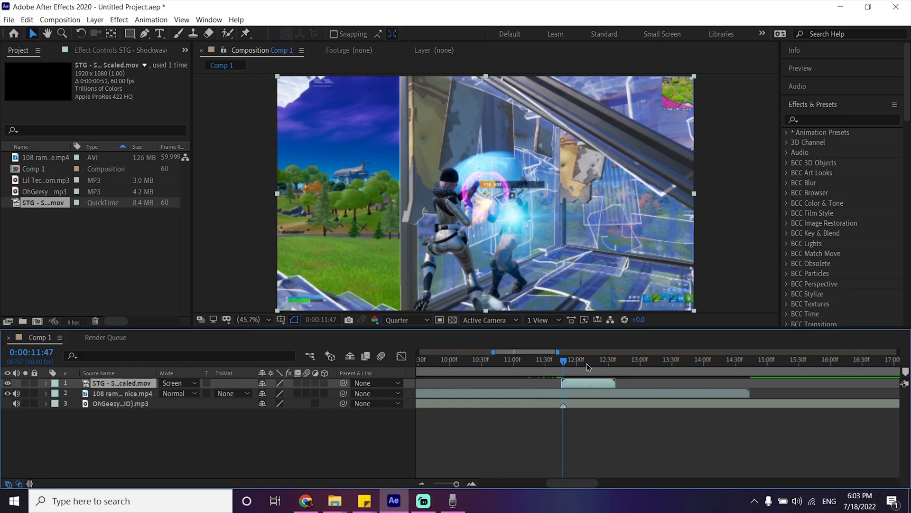
Step: Apply the Color Correction Tint effect to the shockwave layer
left_click(820, 119)
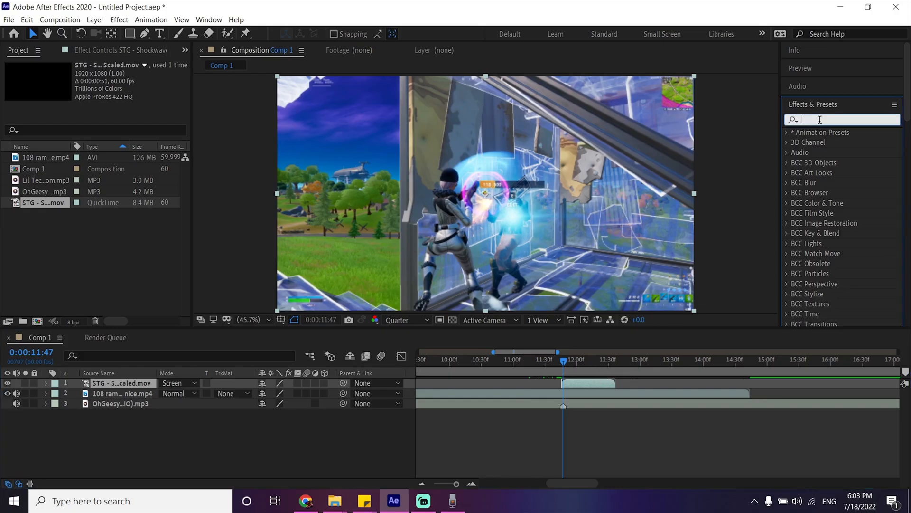
type("tint")
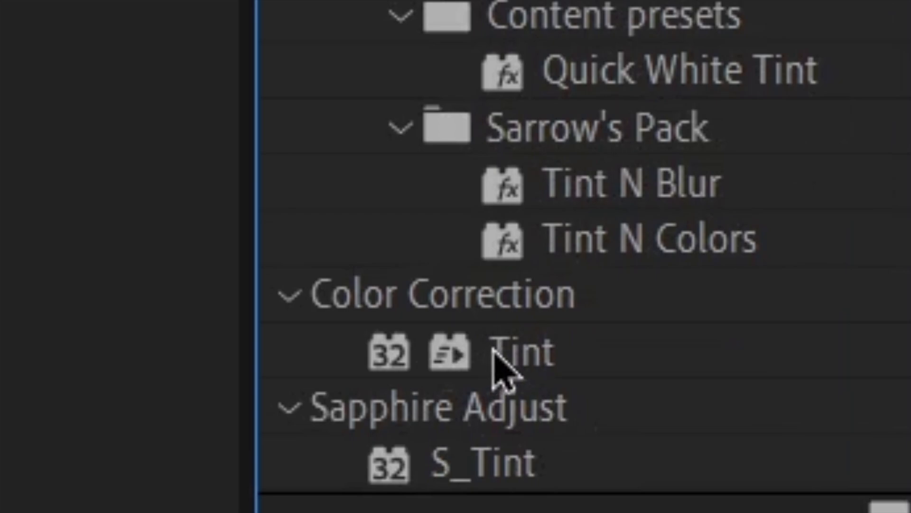
double_click(494, 351)
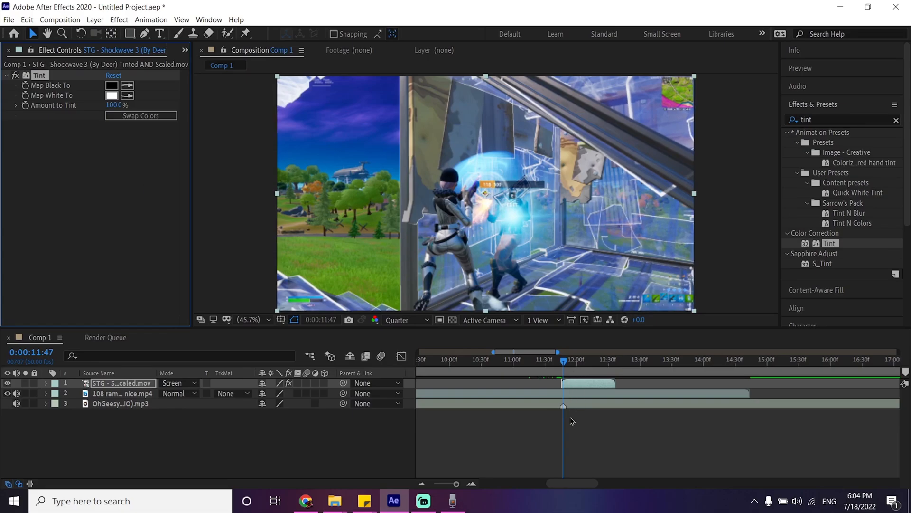
Step: Add an adjustment layer above the shockwave video and trim it to the shockwave's time span
left_click(575, 444)
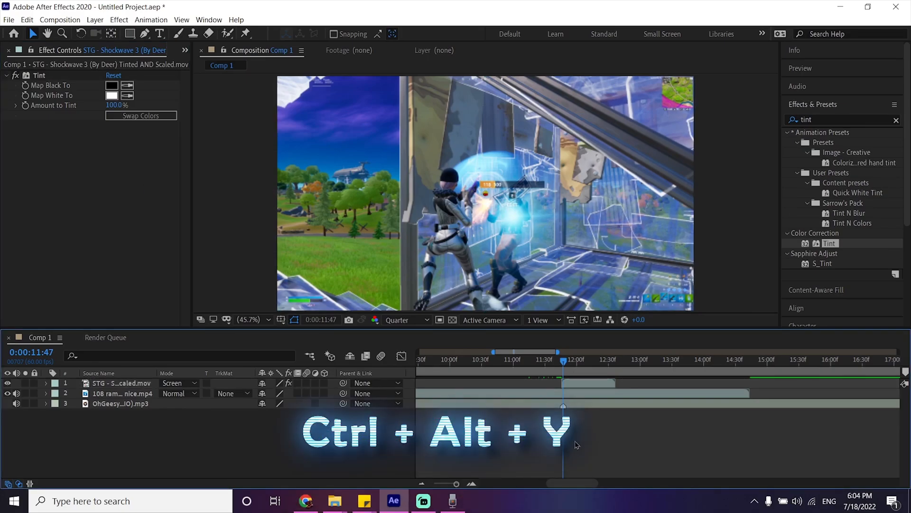
key("ctrl+alt+y")
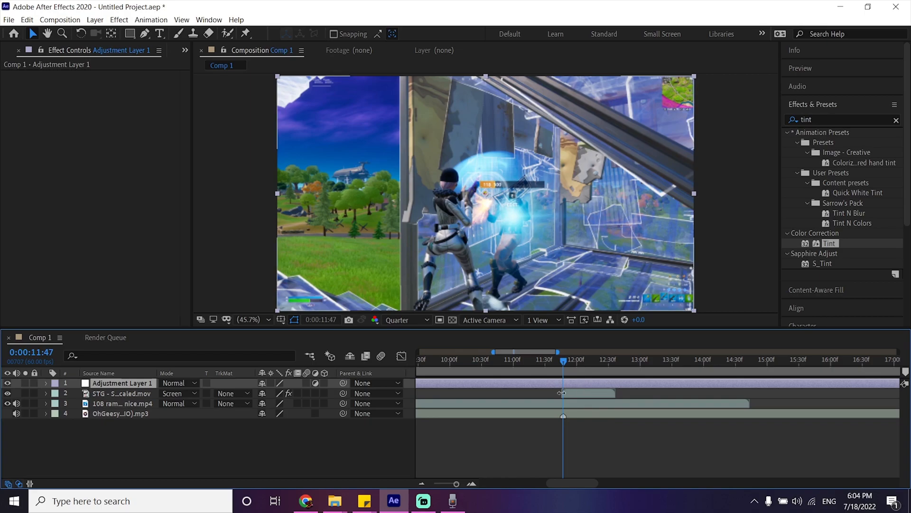
key("ctrl+shift+d")
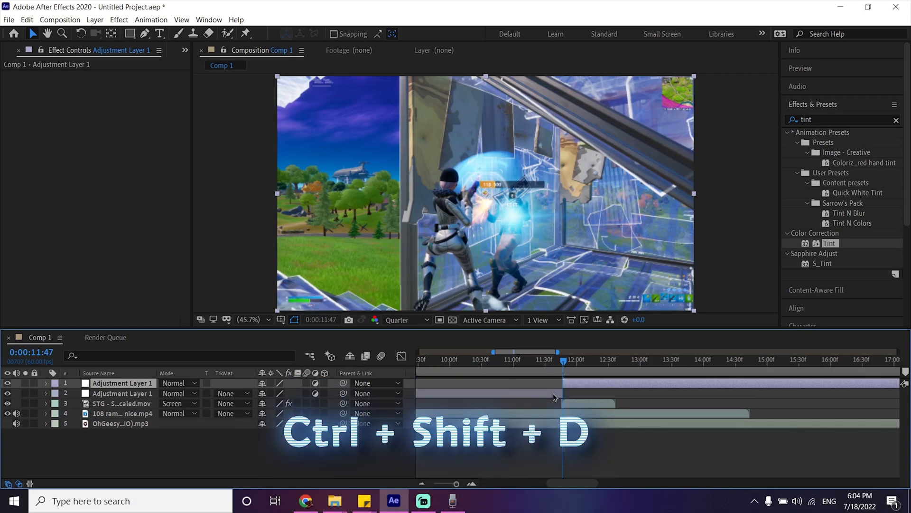
left_click(554, 393)
key("Delete")
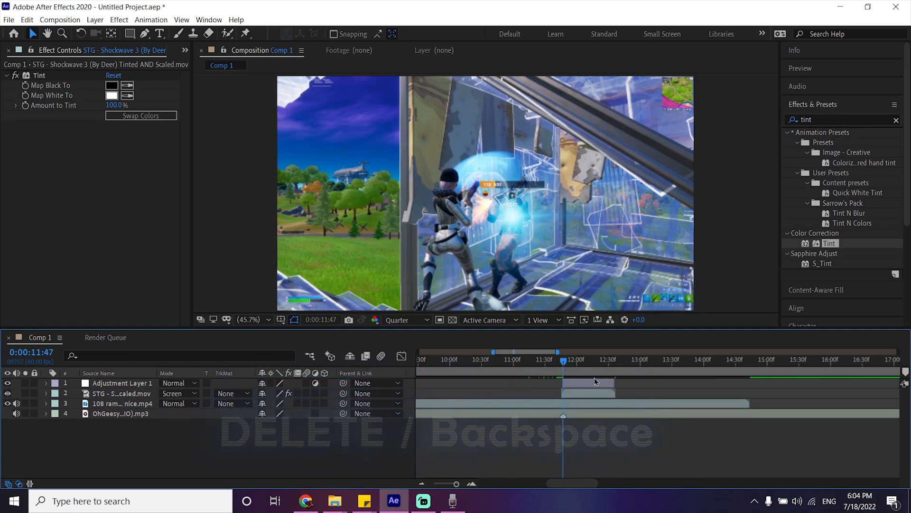
Step: Apply the STG Shockwave Chromatic Displacement preset from the Yarn Ripple folder to the adjustment layer
left_click(582, 382)
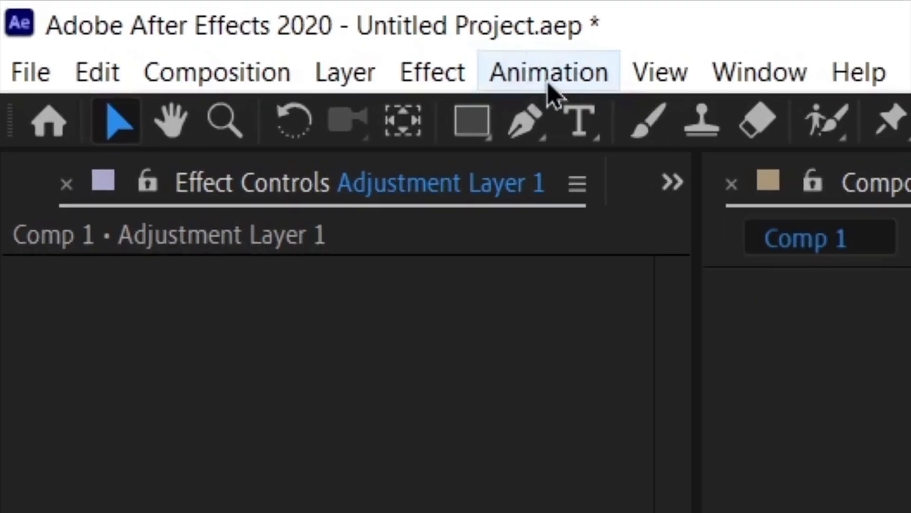
left_click(151, 19)
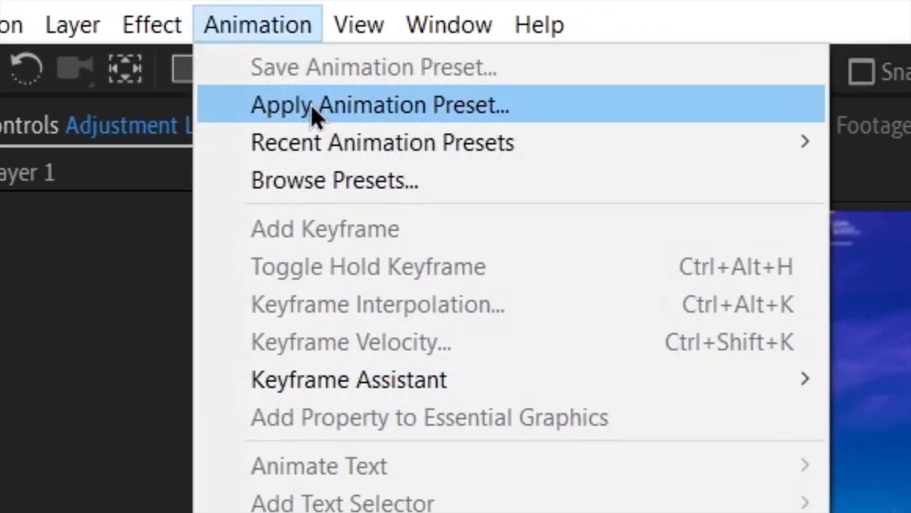
left_click(619, 161)
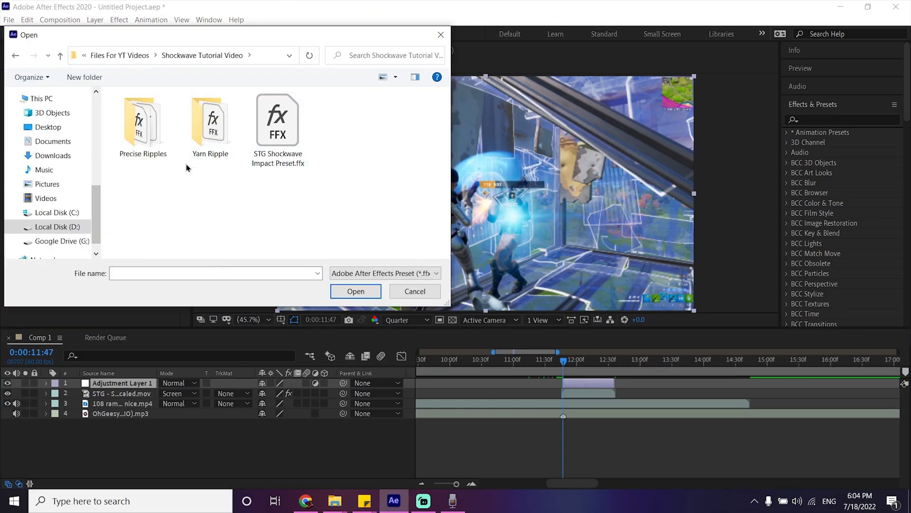
double_click(208, 151)
double_click(184, 113)
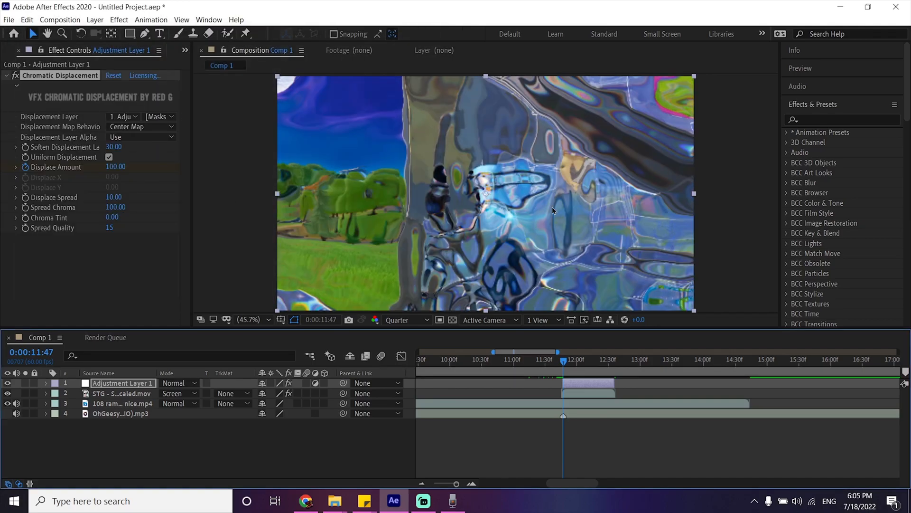
Step: Set the displacement layer to the STG shockwave layer using its effects, and set Soften Displacement Layer to 45
left_click(123, 117)
left_click(172, 156)
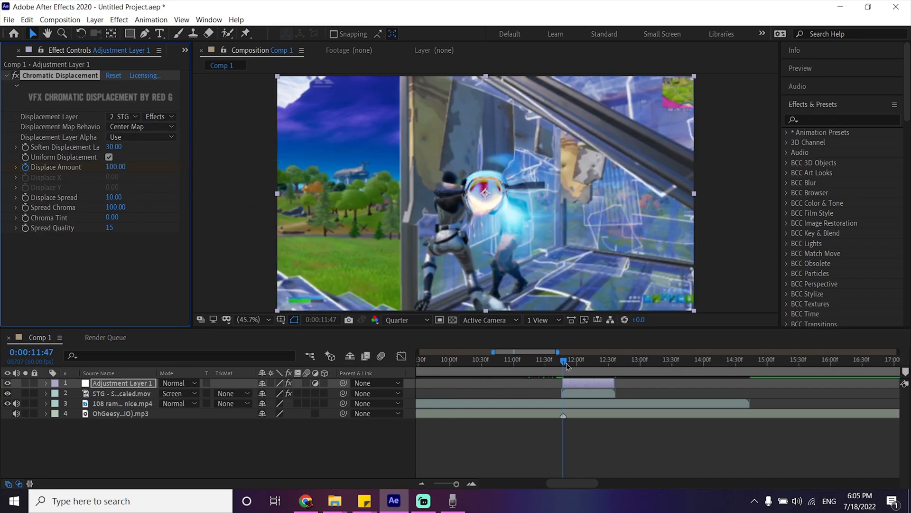
left_click(115, 147)
type("45")
key("Return")
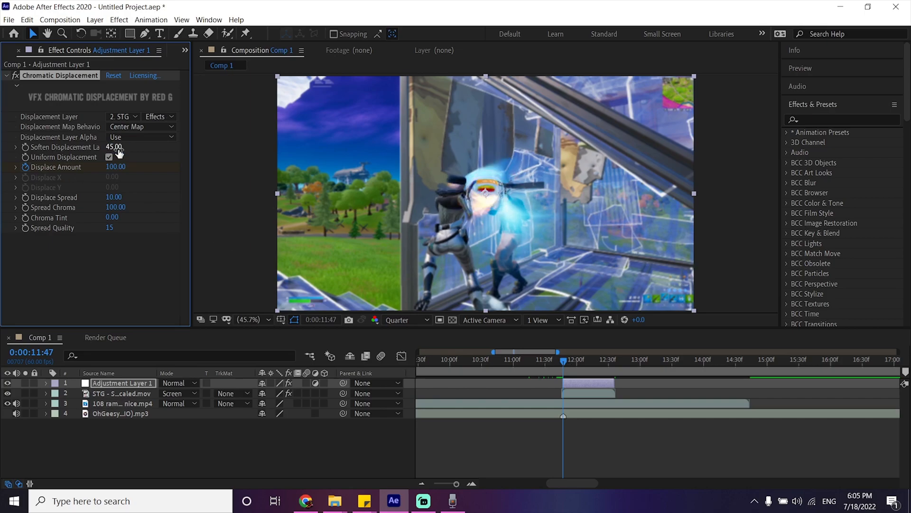
left_click_drag(562, 364, 553, 364)
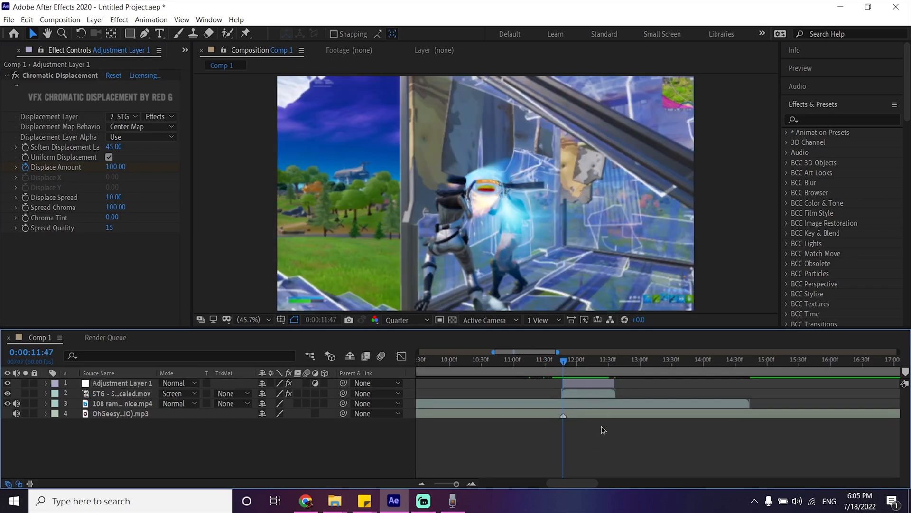
Step: Add a second adjustment layer on top and trim both of its ends to match the shockwave's time span
key("ctrl+alt+y")
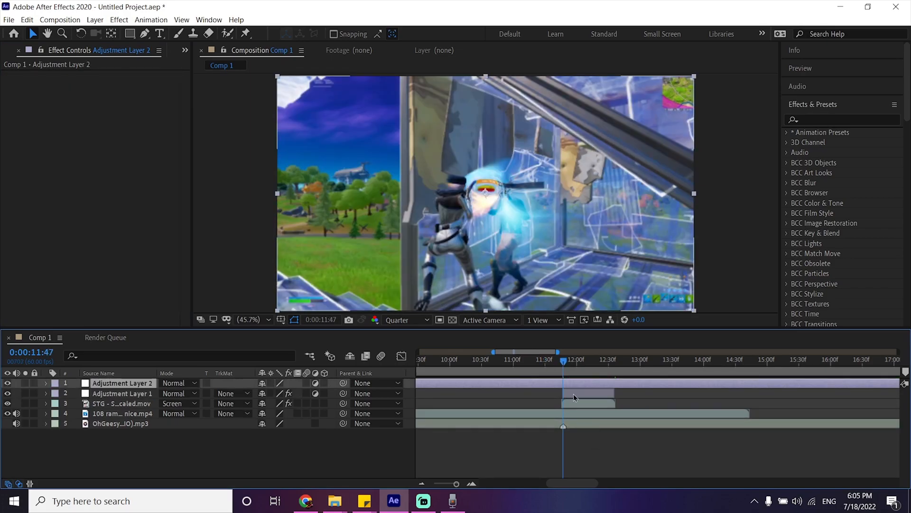
key("ctrl+shift+d")
left_click(543, 394)
key("Delete")
left_click(614, 363)
left_click(610, 383)
key("ctrl+shift+d")
key("Delete")
left_click(574, 383)
key("i")
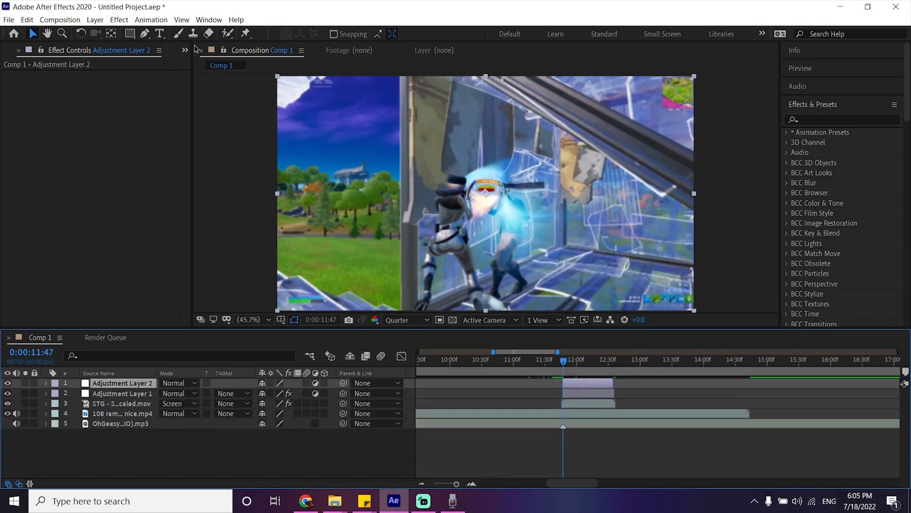
Step: Apply STG Shockwave Impact Preset.ffx from the Shockwave Tutorial Video folder to Adjustment Layer 2
left_click(151, 20)
left_click(171, 47)
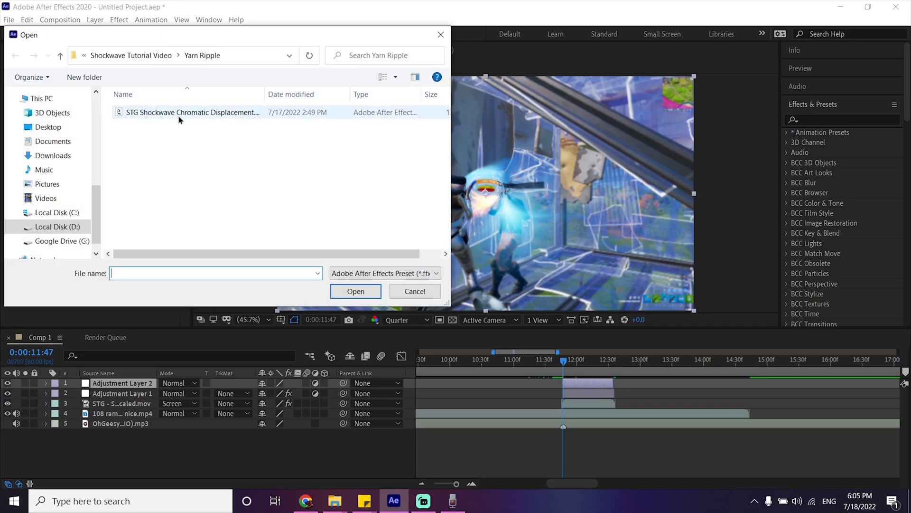
left_click(154, 57)
double_click(293, 144)
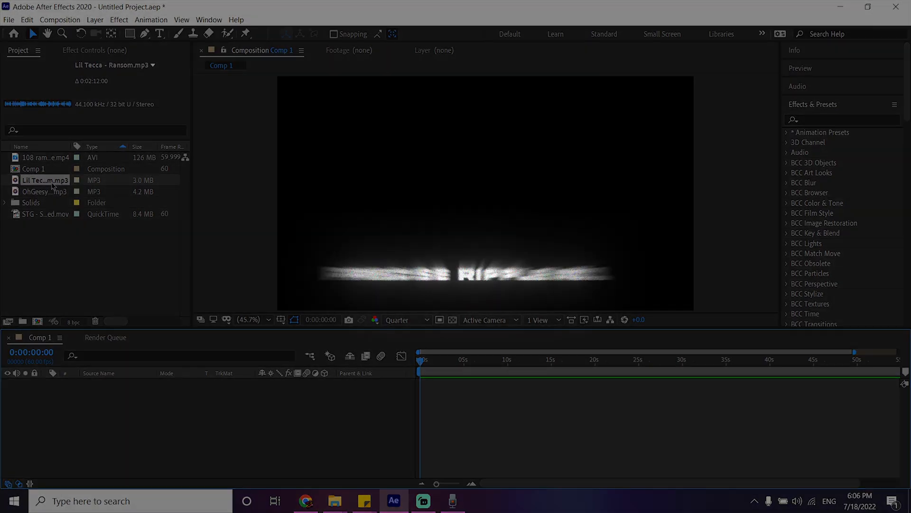
Step: Add the Lil Tecca - Ransom song and the 108 ramp clip to the empty timeline, aligning the clip's shot with a marker at 0:00:21:43
left_click_drag(53, 185, 157, 406)
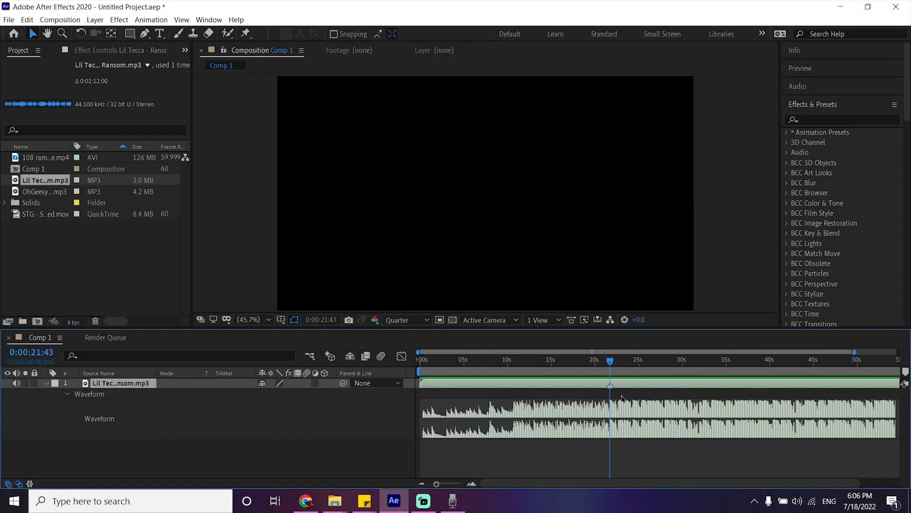
left_click(617, 429)
left_click_drag(21, 158, 128, 384)
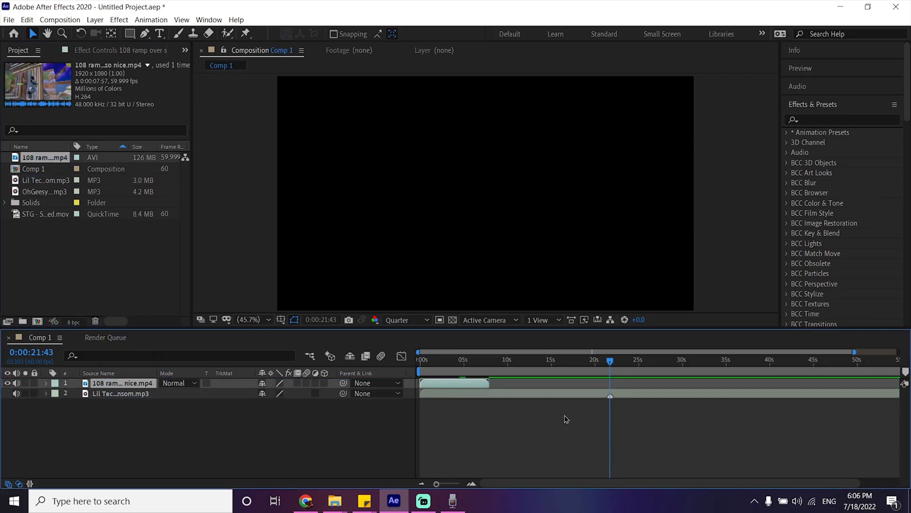
left_click_drag(463, 382, 628, 383)
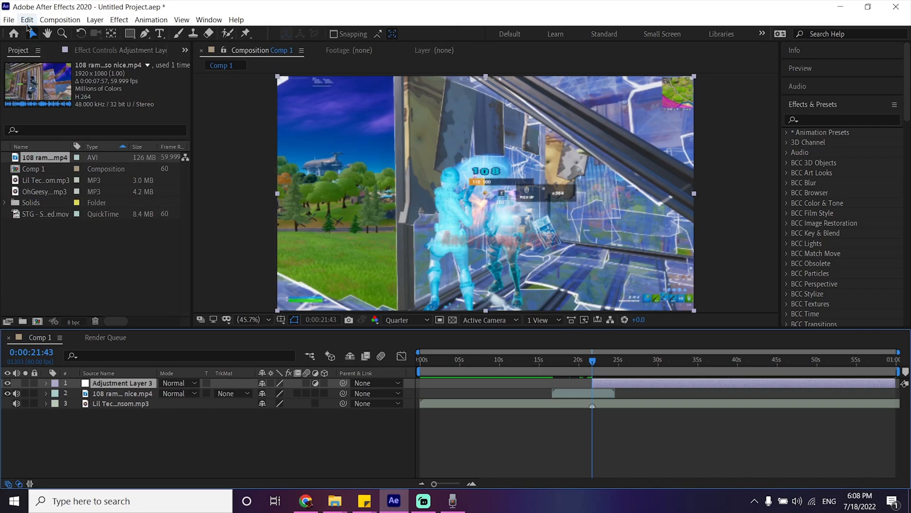
Step: Apply STG - Precise Ripple 1.ffx from the Precise Ripples folder to Adjustment Layer 3 at 0:00:21:43
left_click(149, 23)
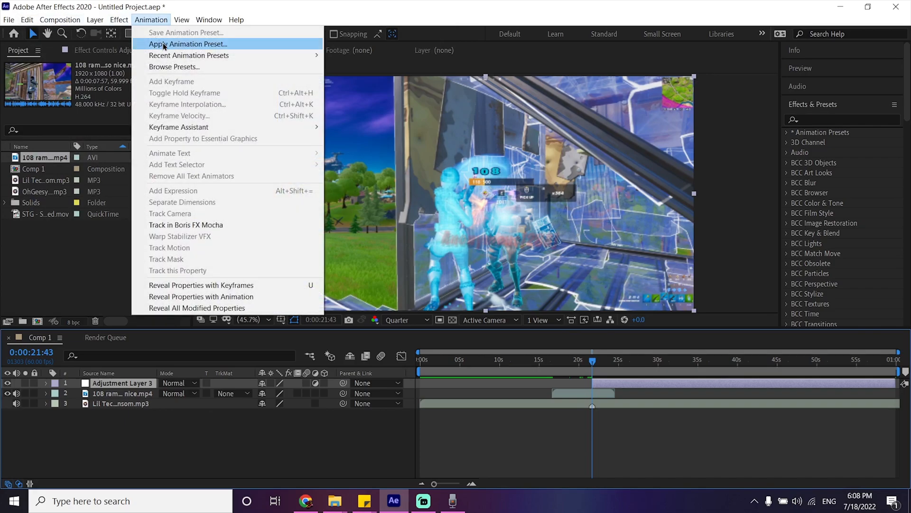
left_click(157, 44)
double_click(146, 153)
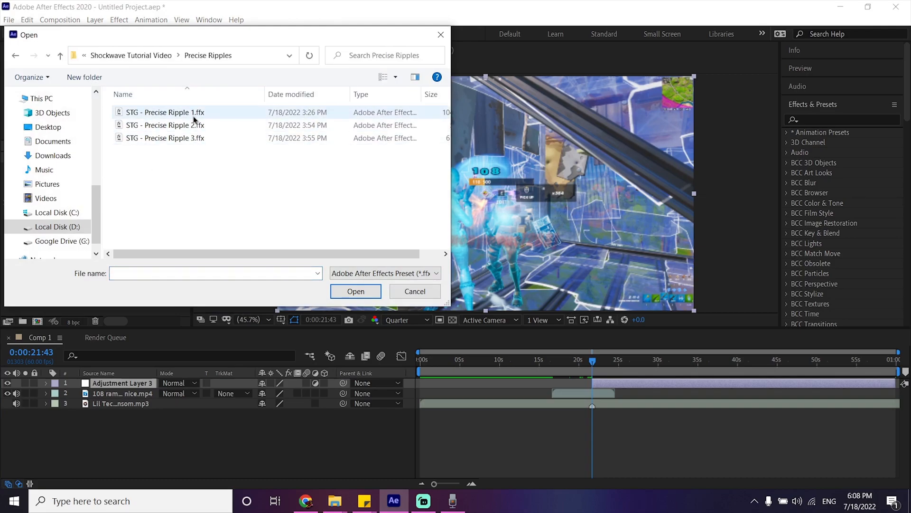
double_click(165, 114)
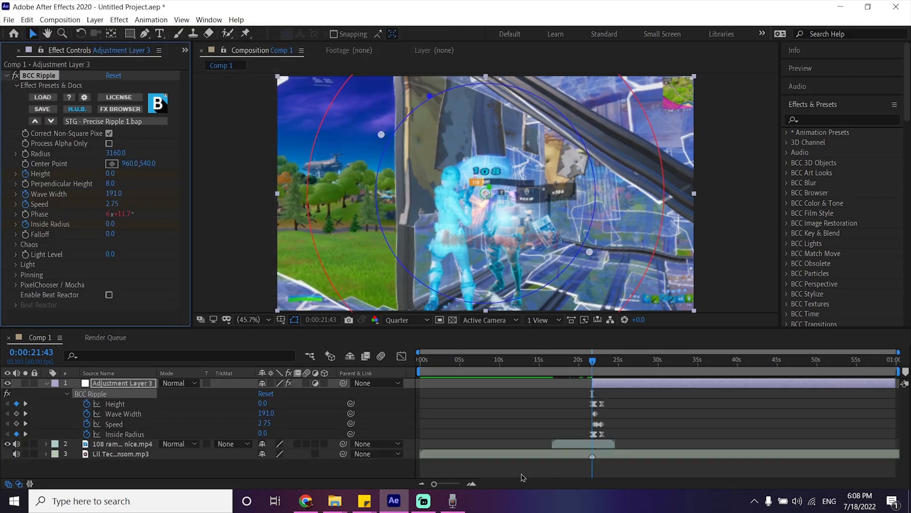
Step: Split Adjustment Layer 3 at the ripple's last keyframe at 0:00:22:52, delete the leftover part and preview the ripple
left_click(472, 483)
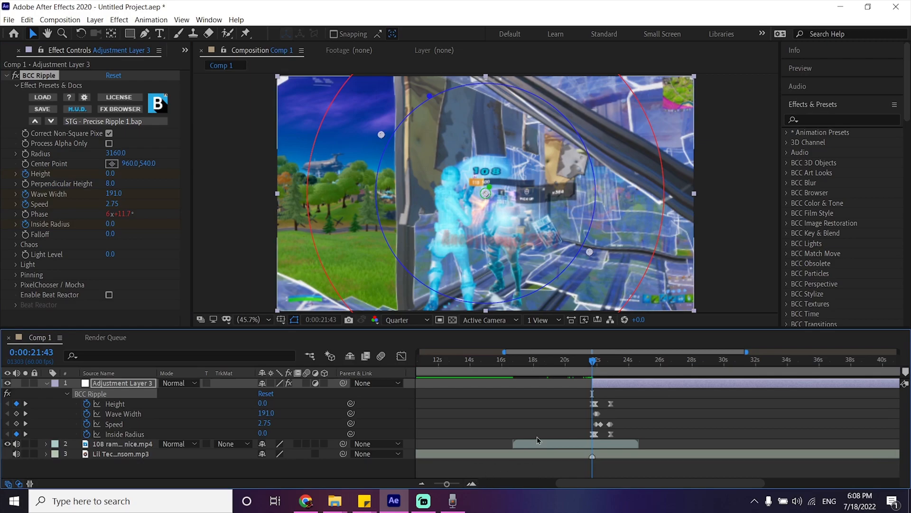
left_click(471, 483)
left_click(666, 364)
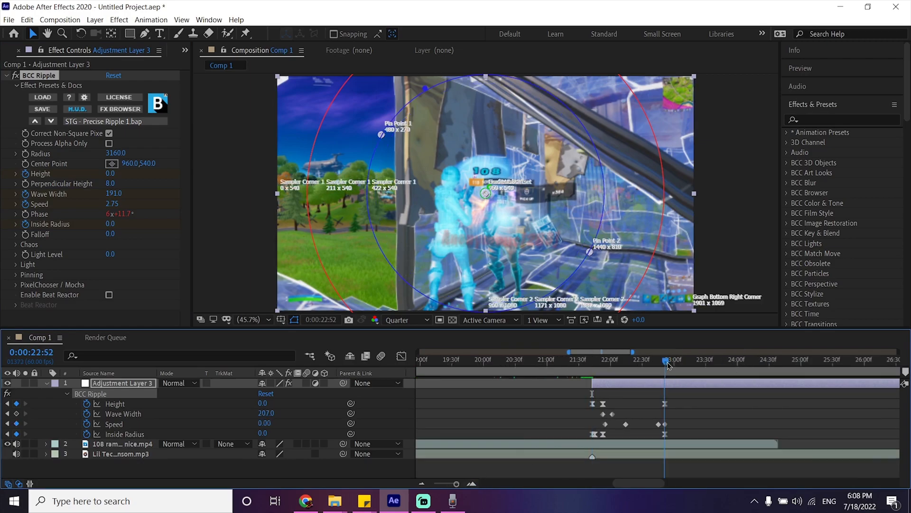
key("ctrl+shift+d")
key("Delete")
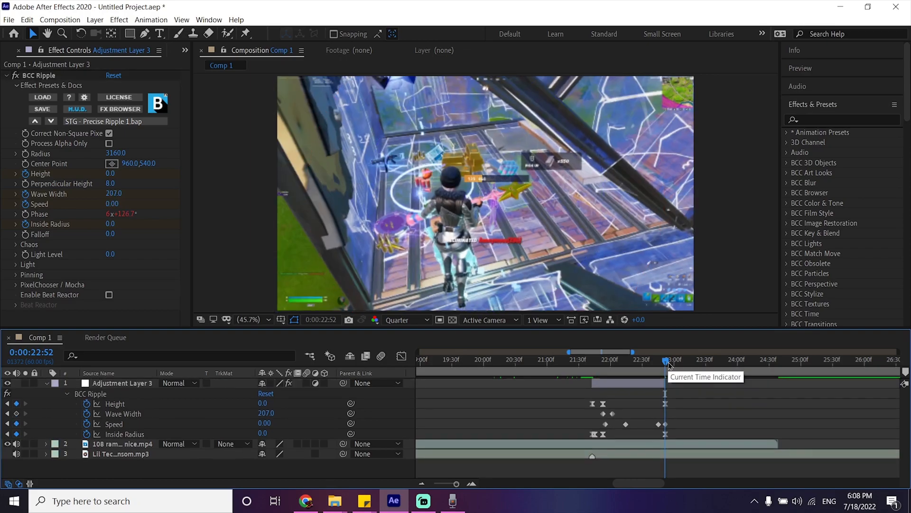
left_click_drag(666, 364, 628, 395)
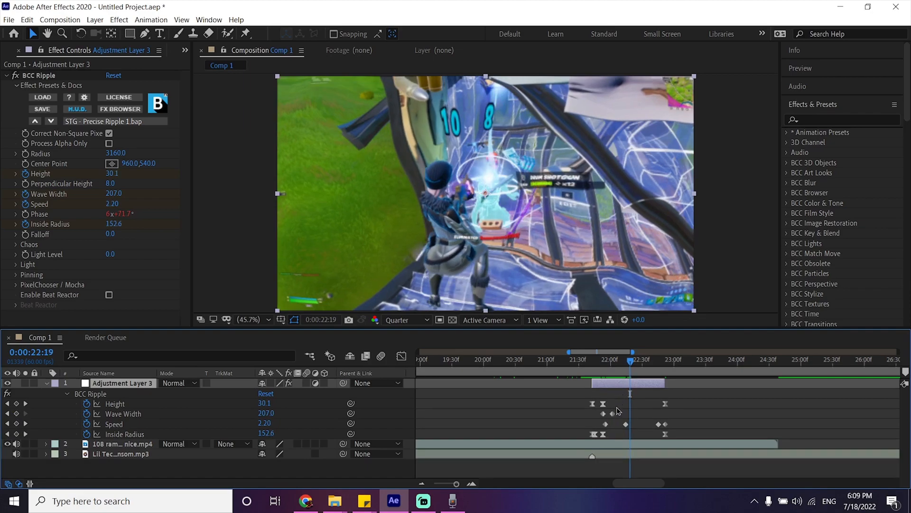
Step: At 0:00:21:43, replace Adjustment Layer 3's BCC Ripple effect with the STG - Precise Ripple 2.ffx preset
left_click(595, 361)
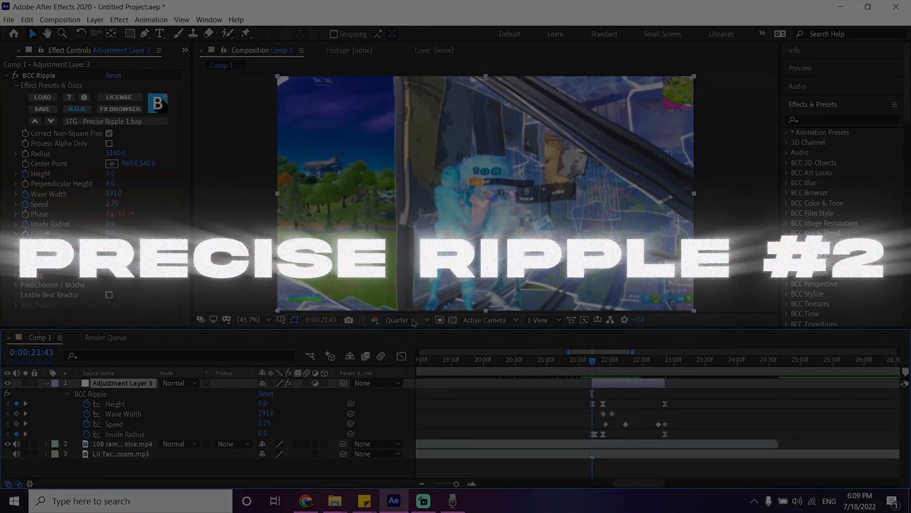
left_click(45, 76)
key("Delete")
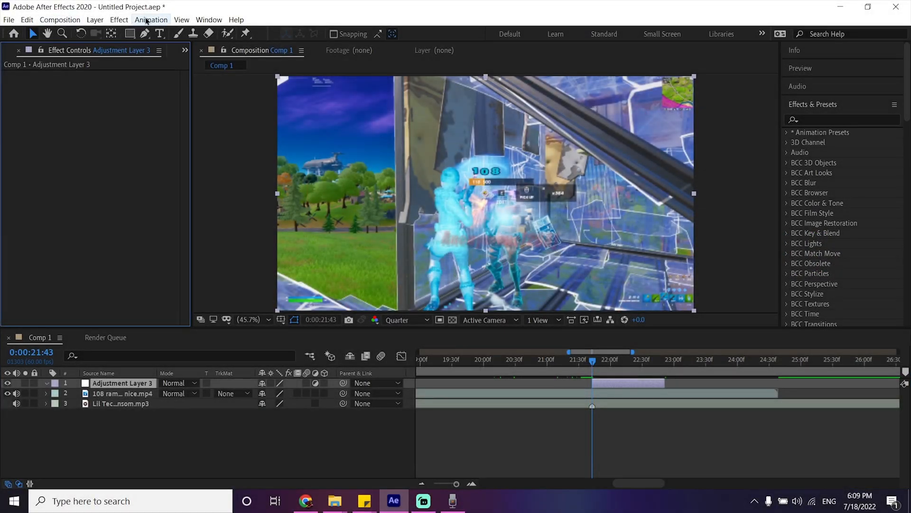
left_click(151, 20)
left_click(161, 43)
double_click(195, 125)
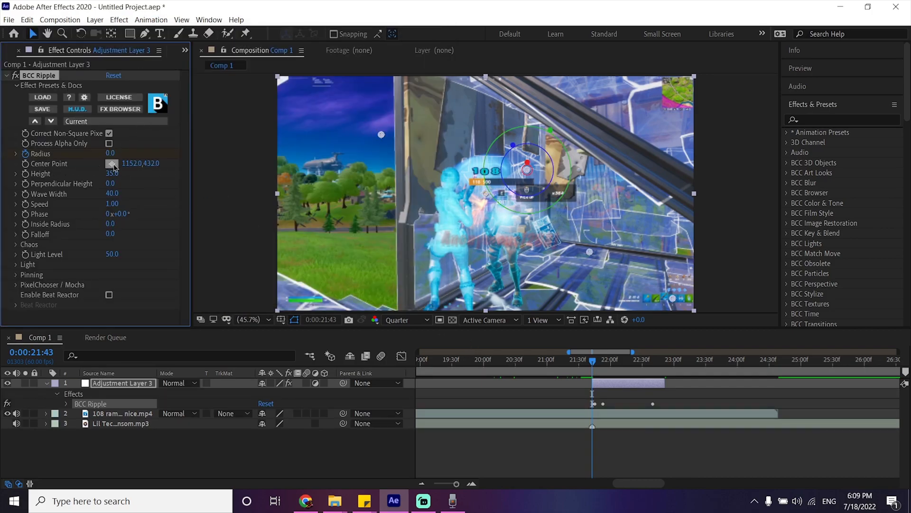
Step: Set the BCC Ripple Center Point to 960, 540
left_click(131, 162)
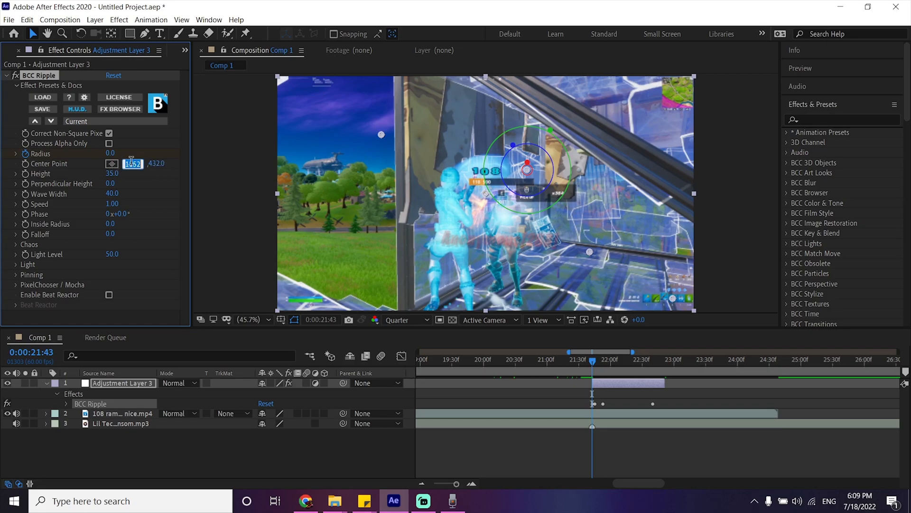
left_click(146, 184)
left_click(133, 163)
type("960")
key("Return")
left_click(149, 164)
type("540")
key("Return")
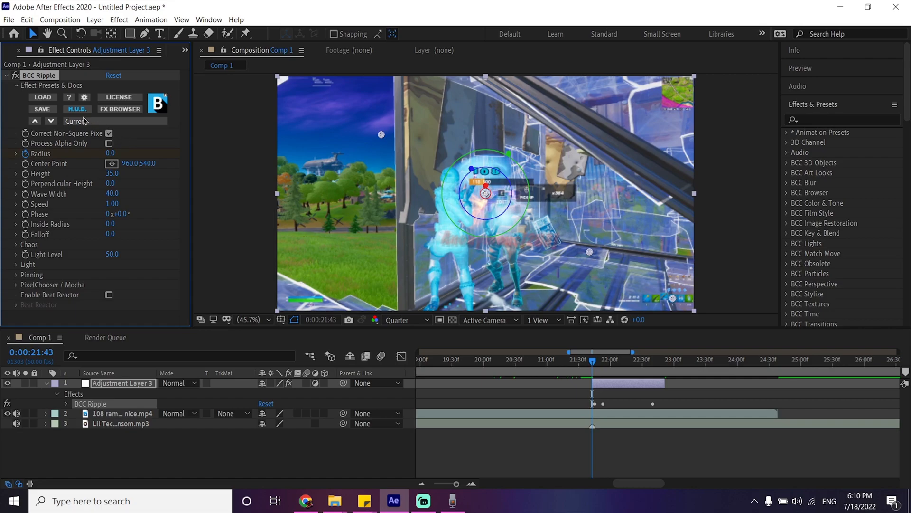
left_click_drag(600, 363, 593, 364)
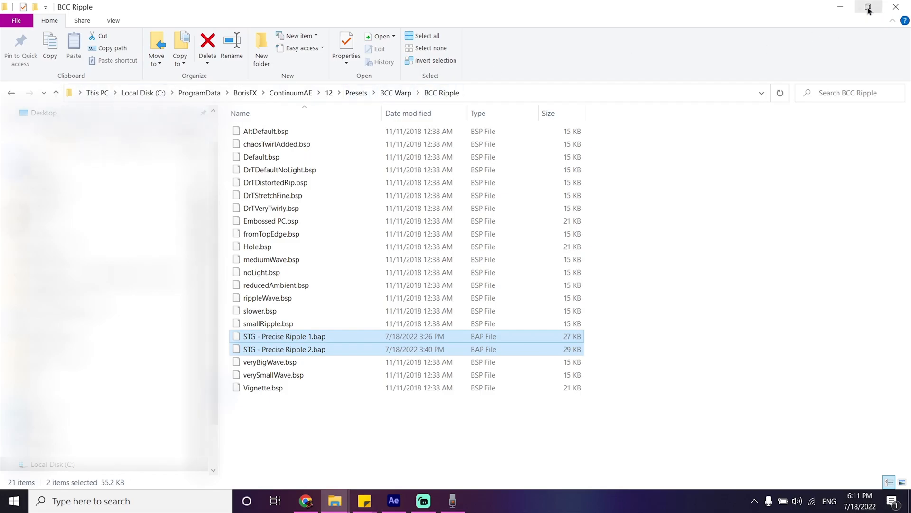
Step: Examine the BCC Ripple presets folder and its path in the effect's preset load dialog and in File Explorer
left_click(851, 7)
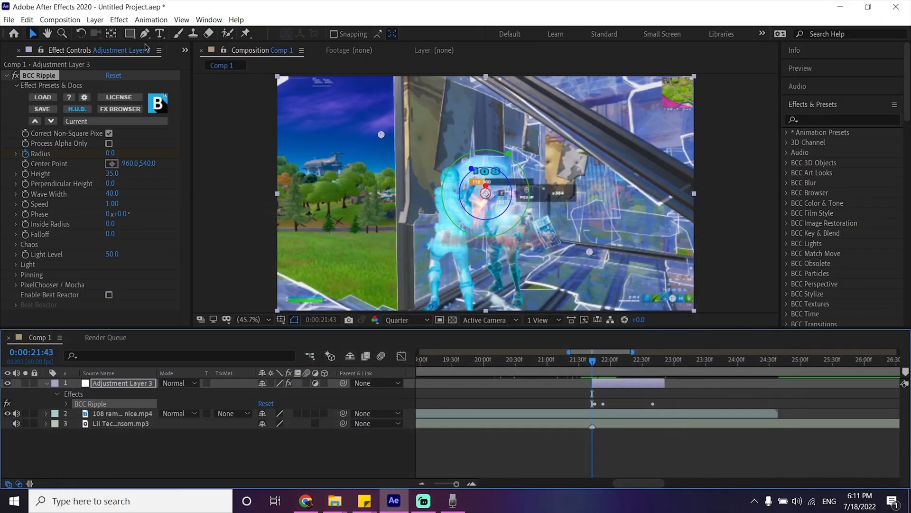
left_click(48, 100)
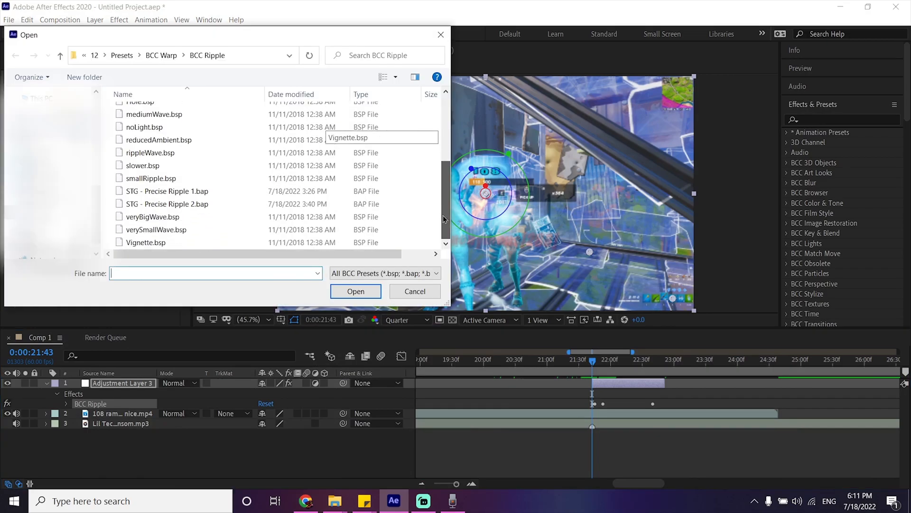
left_click_drag(443, 215, 434, 107)
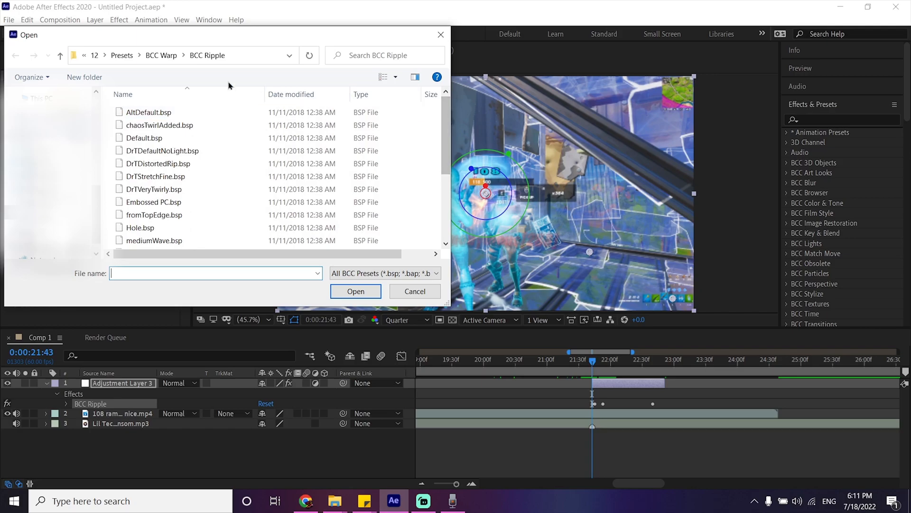
left_click(74, 57)
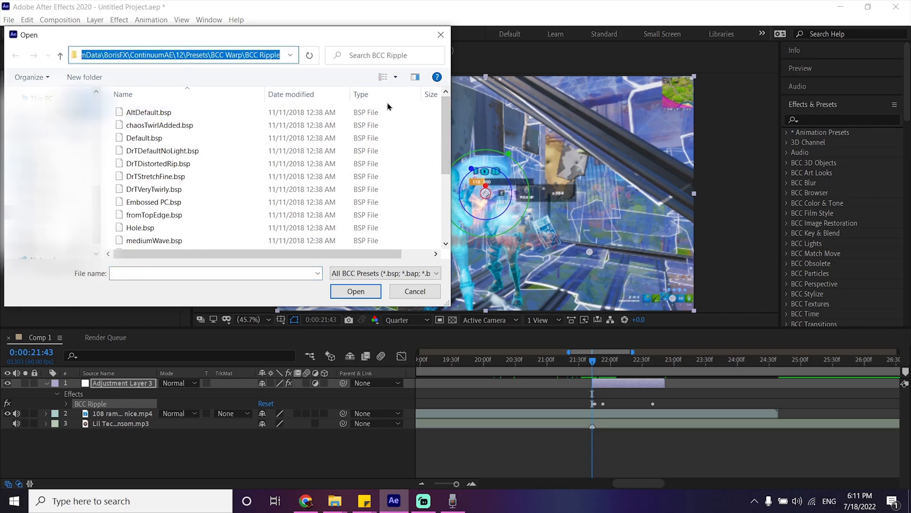
key("alt+Tab")
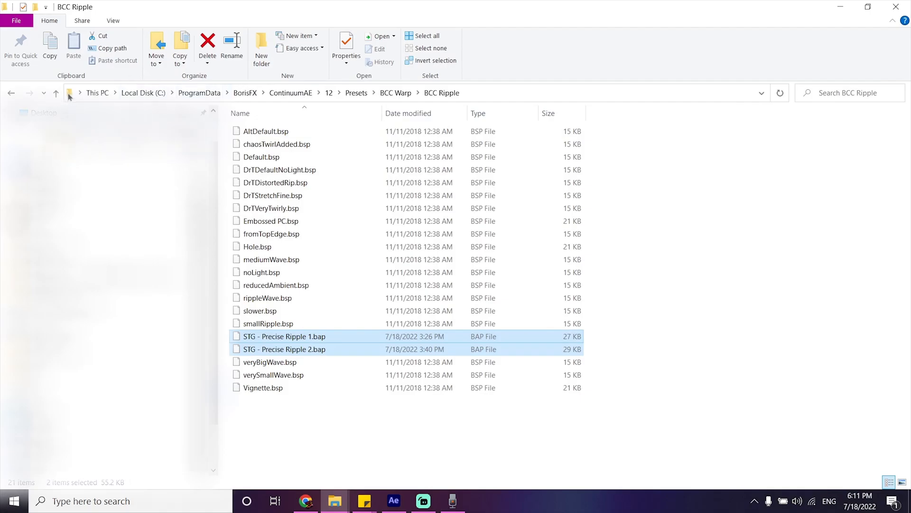
left_click(74, 96)
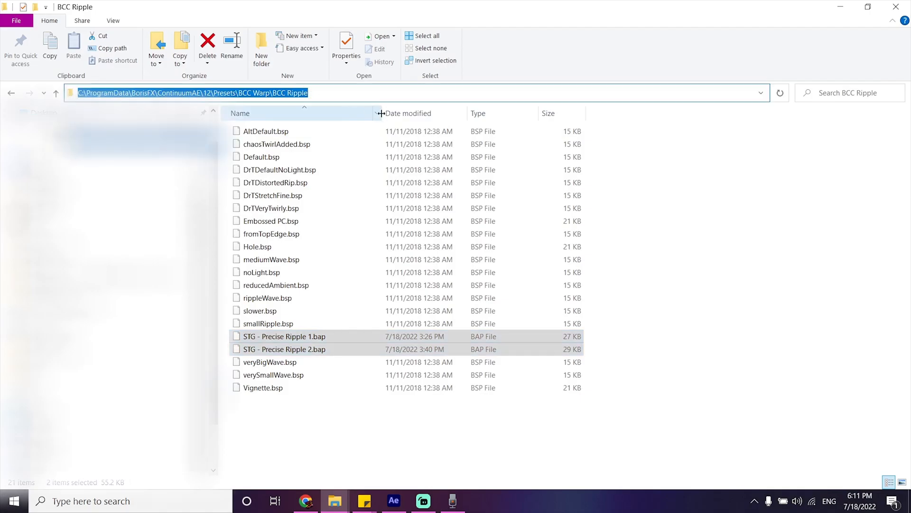
key("Return")
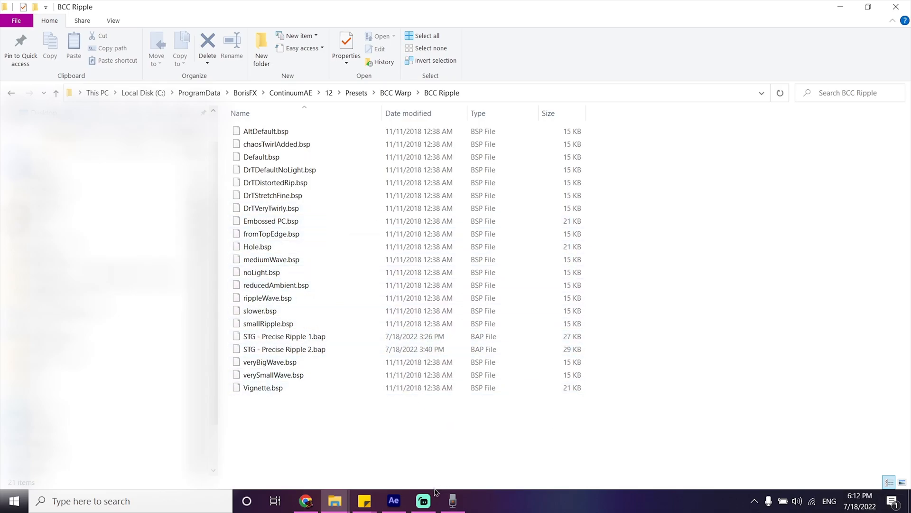
left_click(394, 501)
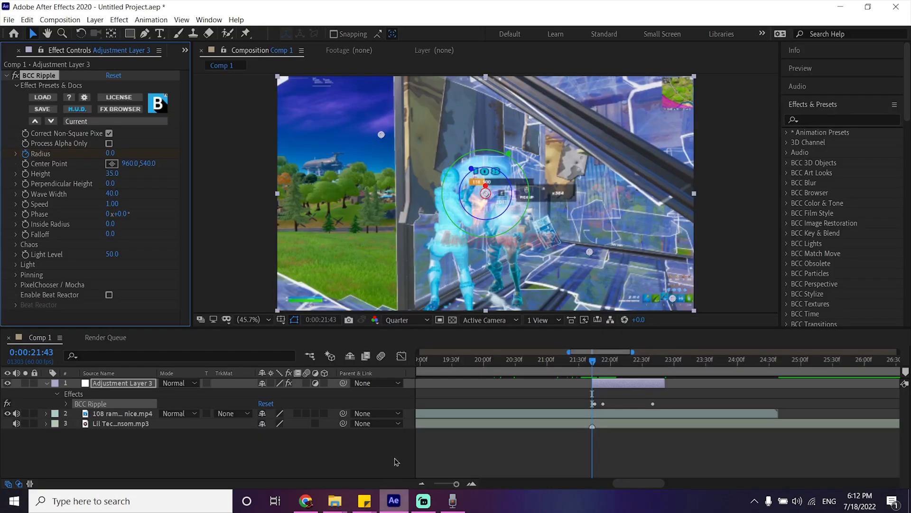
Step: Load STG - Precise Ripple 2.bap into the BCC Ripple effect with the Stretch To Fit and First Frame import options
left_click(45, 101)
left_click_drag(451, 150, 452, 211)
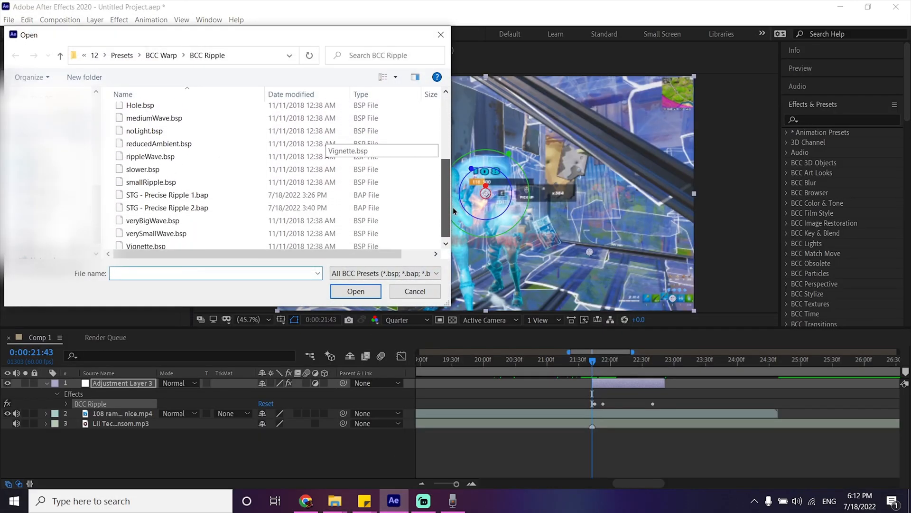
double_click(184, 207)
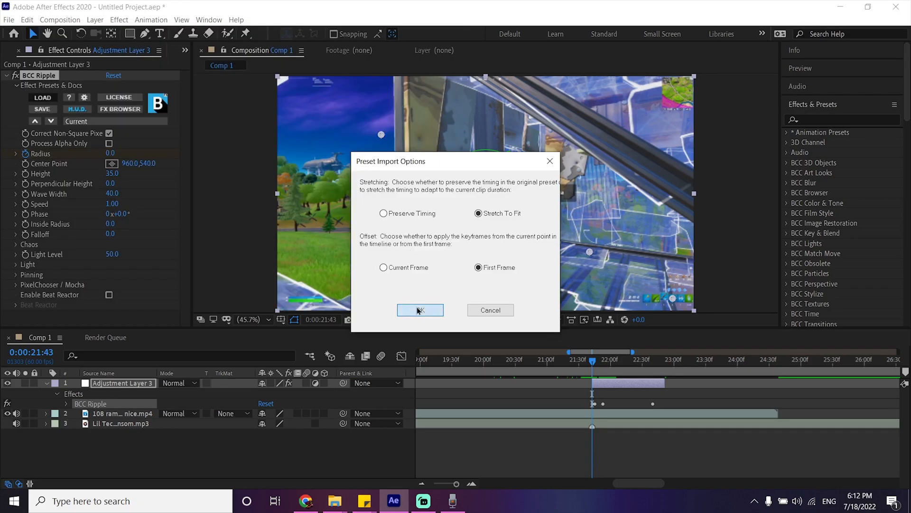
left_click(419, 309)
mouse_move(598, 363)
left_mouse_down()
mouse_move(640, 364)
mouse_move(593, 364)
left_mouse_up()
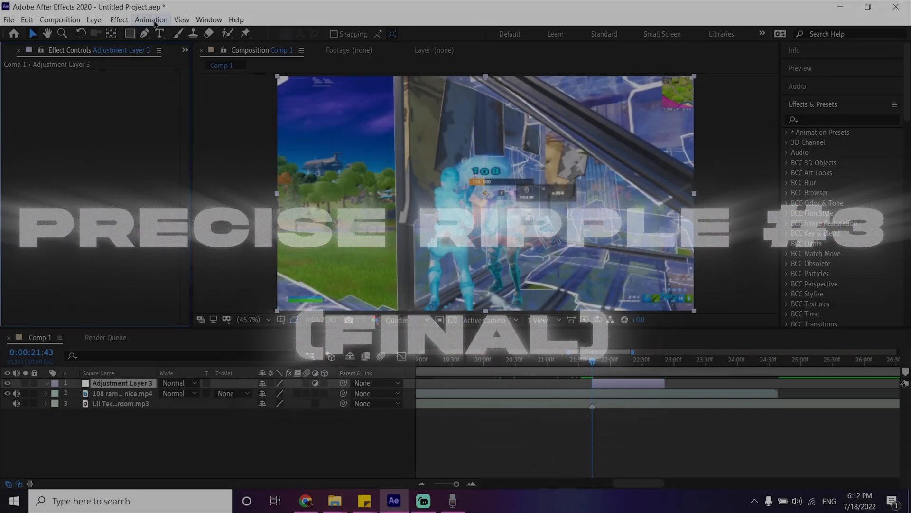
Step: Apply the STG - Precise Ripple 3.ffx preset to Adjustment Layer 3 at 0:00:21:43
left_click(151, 20)
left_click(159, 45)
double_click(170, 139)
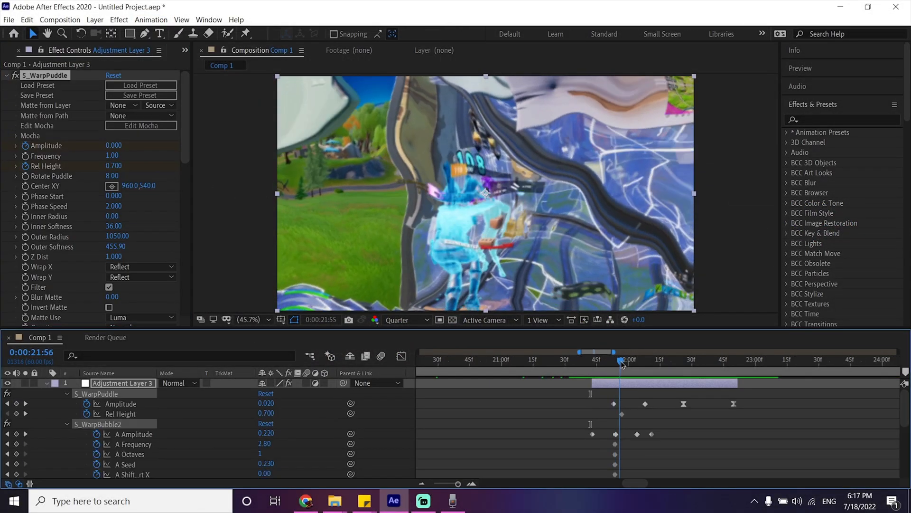
Step: Set the S_WarpPuddle Amplitude keyframe at 0:00:22:08 to 0.05 and preview the ripple
left_click(267, 404)
type("0")
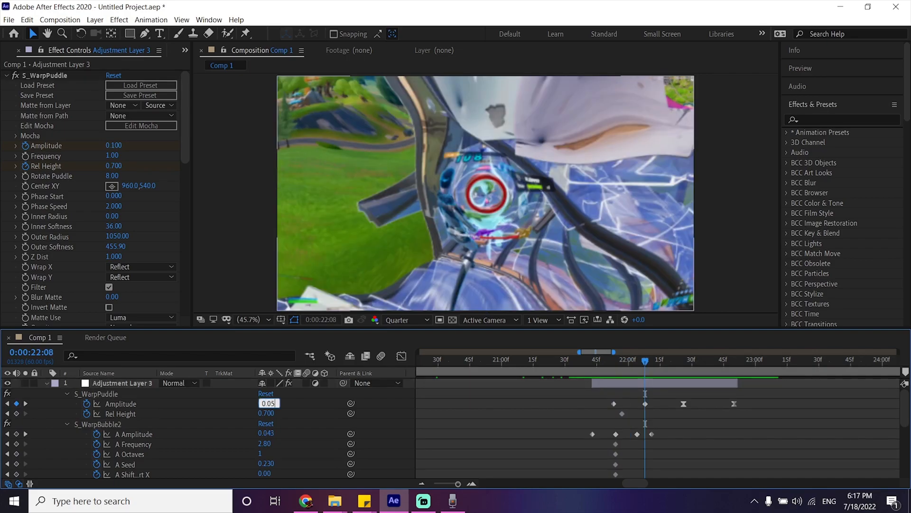
type(".05")
key("Return")
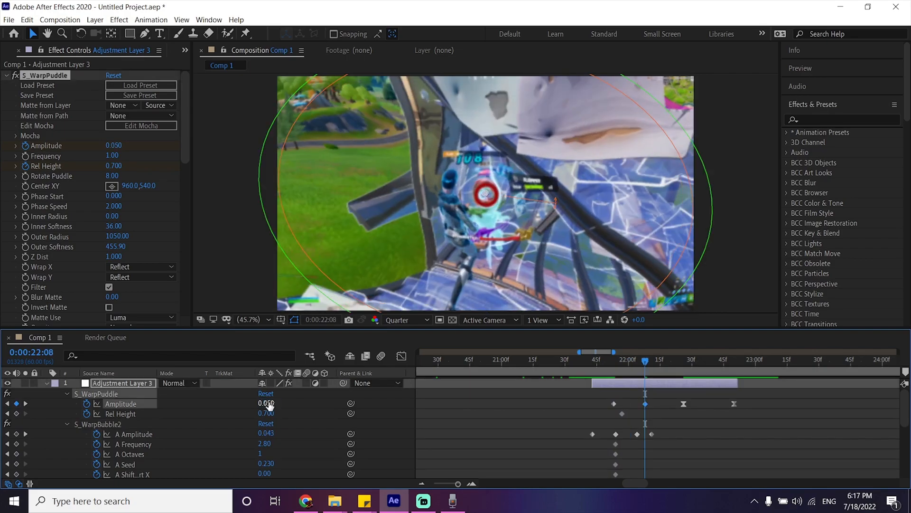
left_click_drag(646, 365, 696, 385)
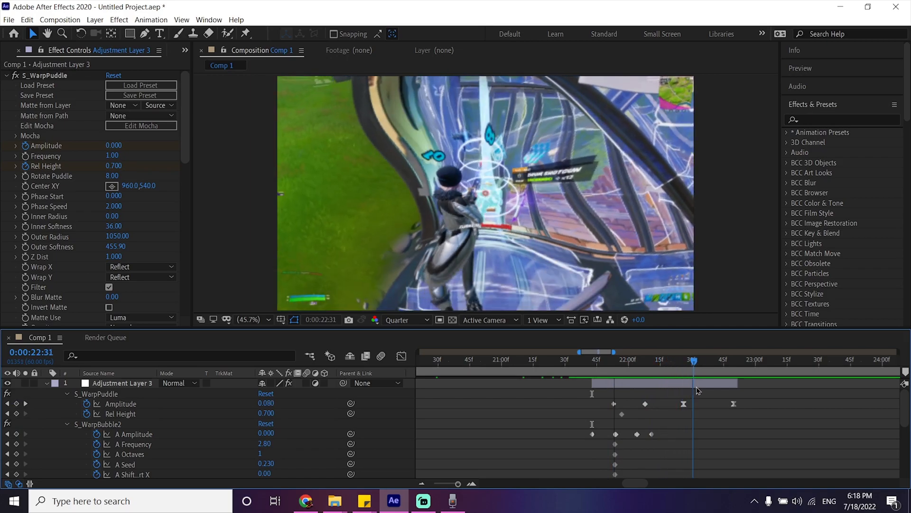
Step: Shift all S_WarpPuddle Amplitude and Rel Height keyframes slightly earlier and check them against the S_WarpBubble2 keyframes
left_click_drag(589, 397, 759, 419)
left_click_drag(735, 404, 725, 406)
left_click_drag(592, 365, 607, 404)
left_click(592, 422)
scroll(602, 430, "down", 5)
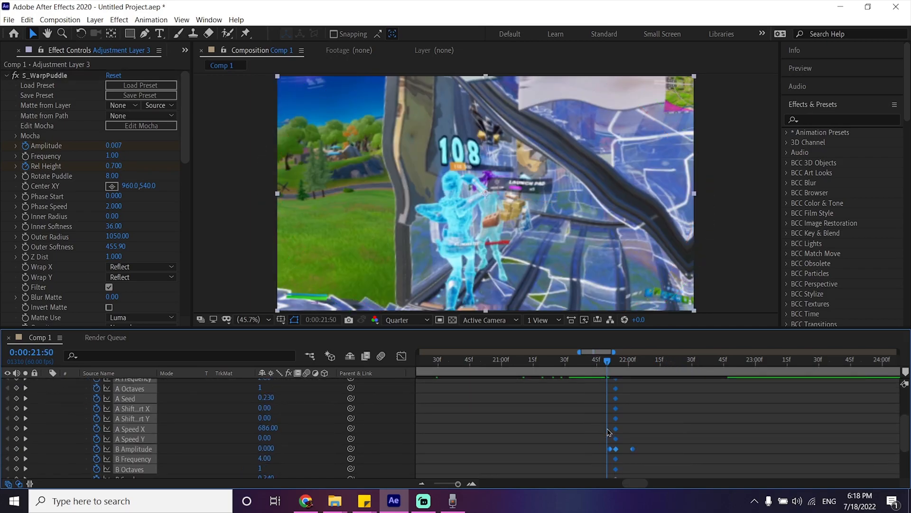
scroll(756, 435, "up", 3)
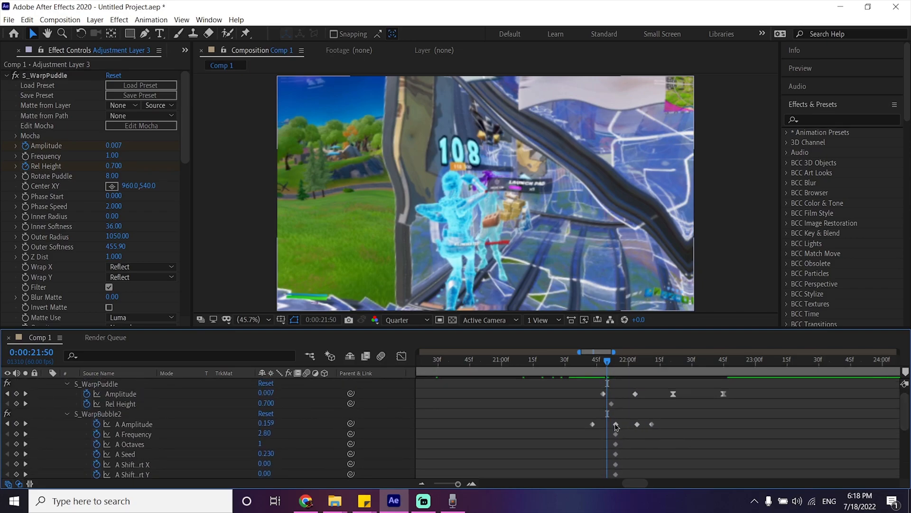